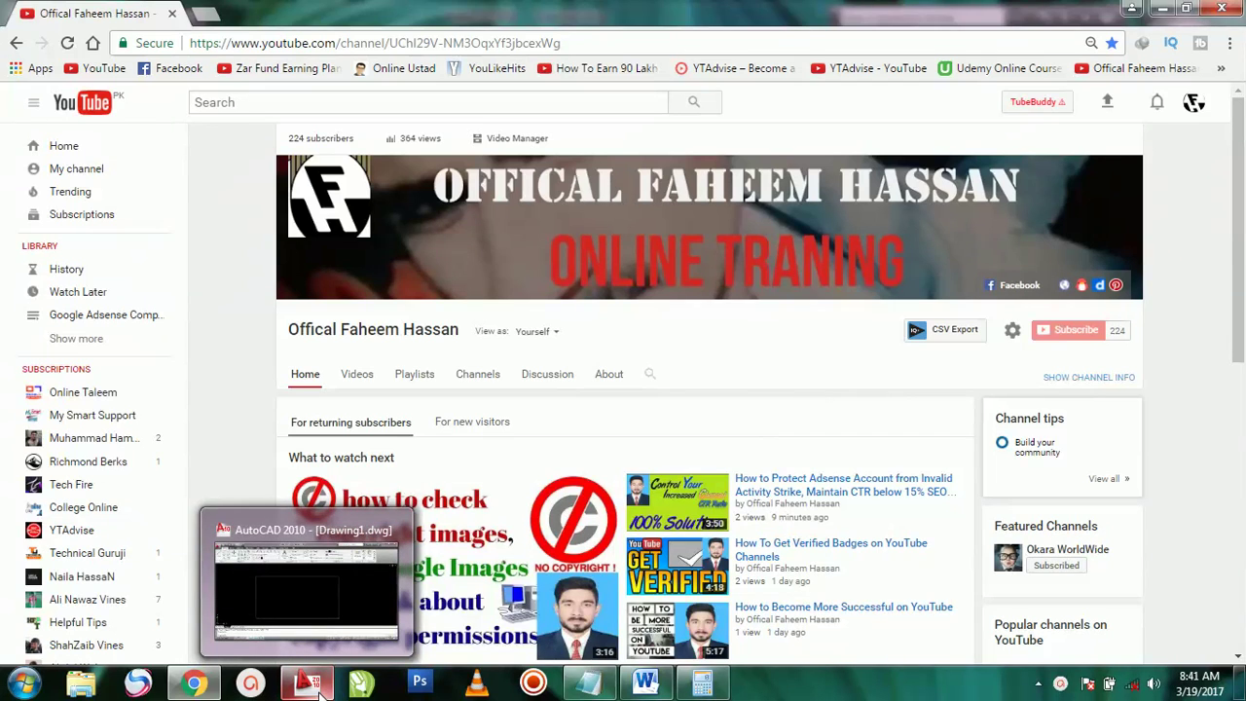
- Restore Drawing1.dwg, which shows the rectangular plot outline, from the taskbar
click(310, 686)
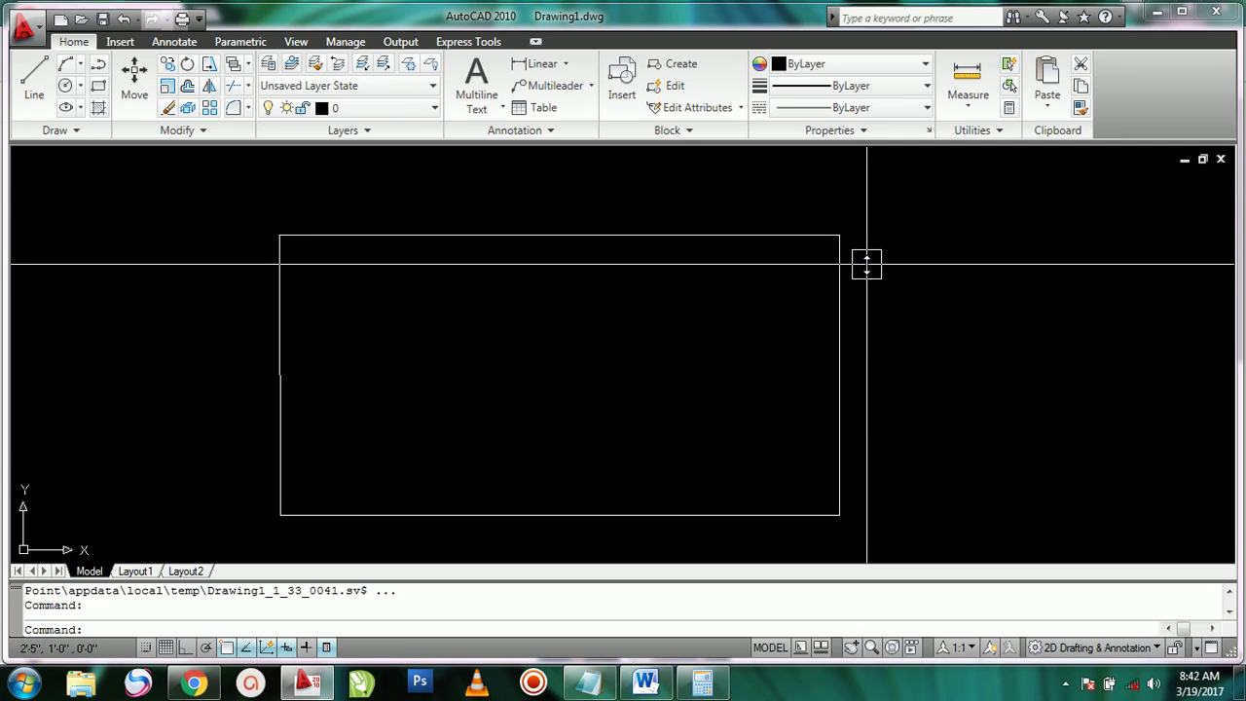
- In Calculator, multiply the plot length 40 by the width 20
click(702, 682)
click(650, 339)
click(682, 397)
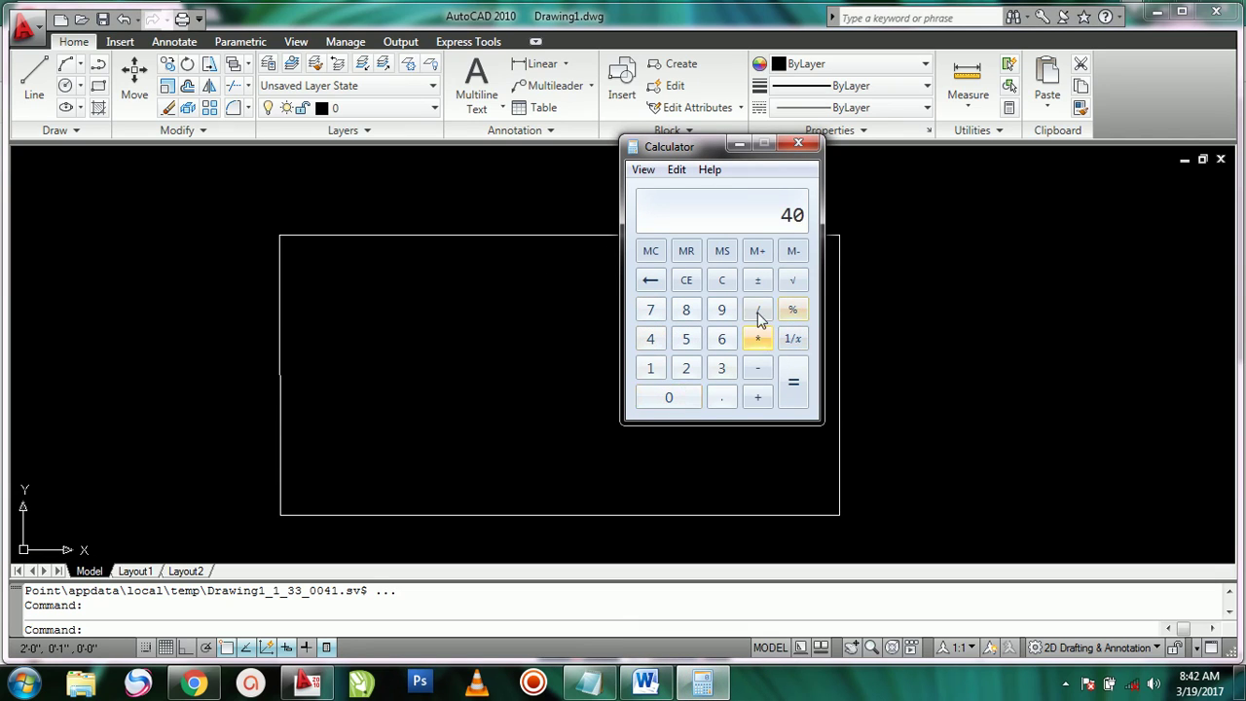
click(757, 338)
click(684, 370)
click(665, 395)
click(793, 387)
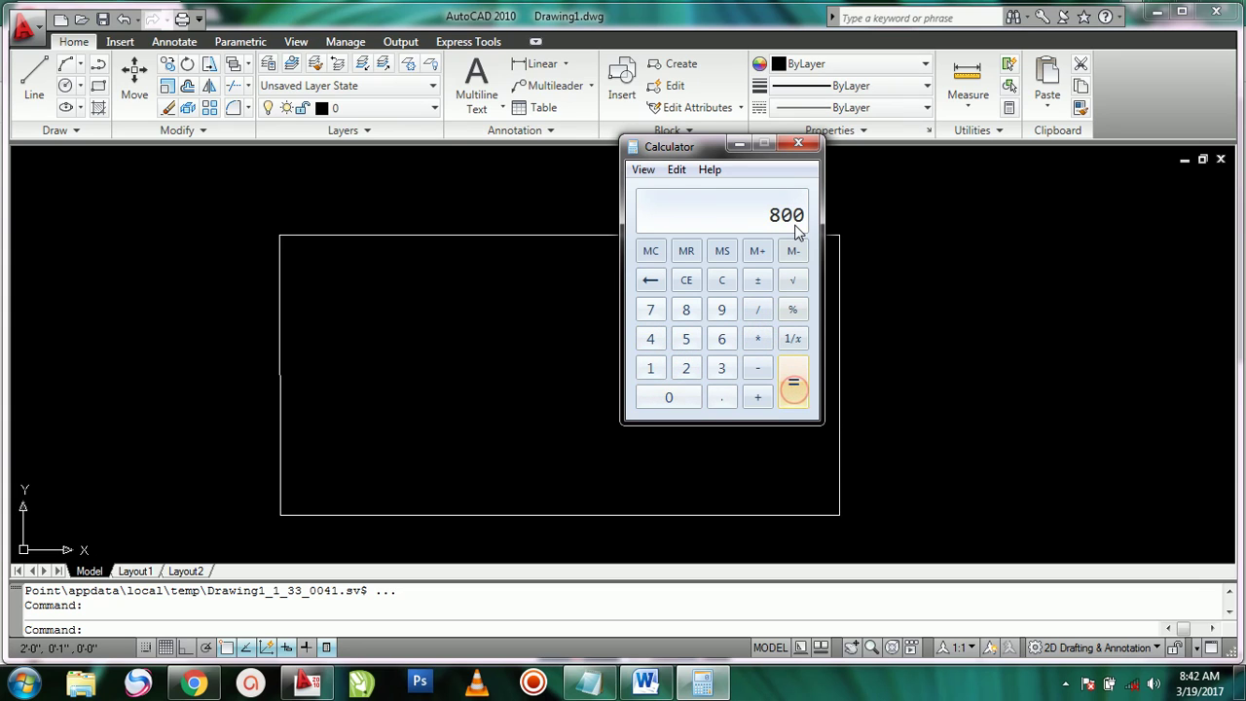
- Recalculate the plot area as 40 × 20 = 800
click(650, 339)
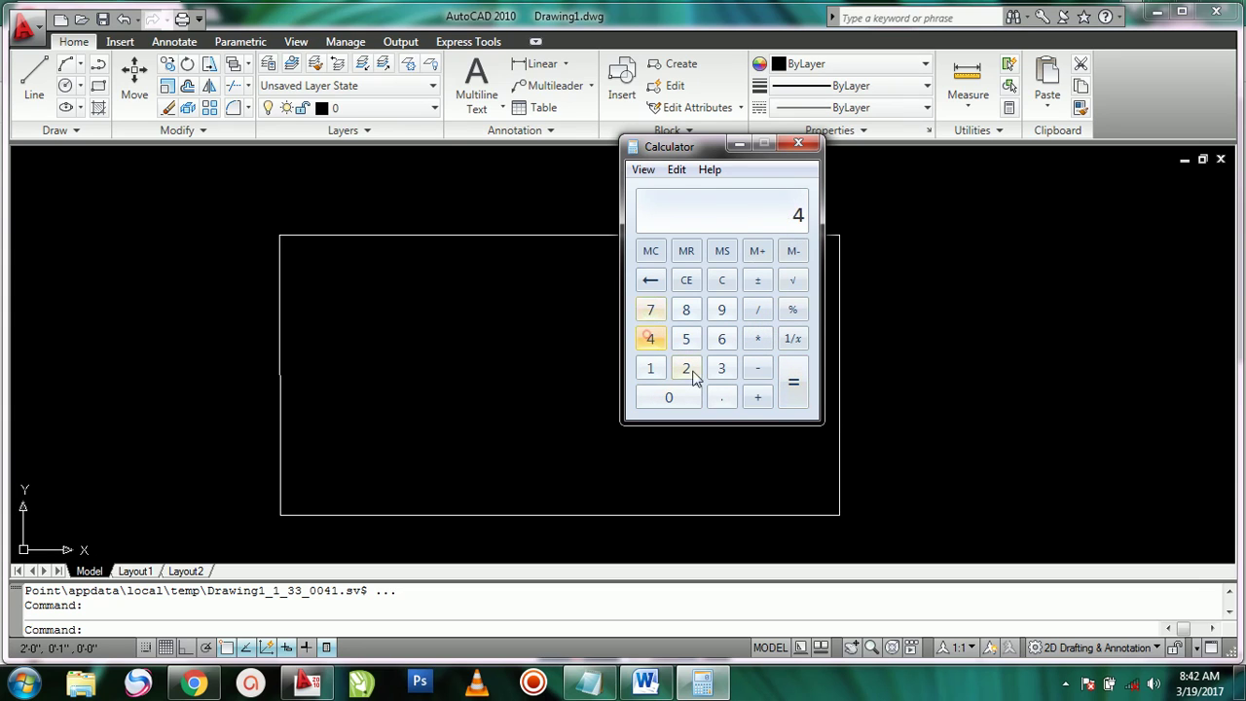
click(679, 399)
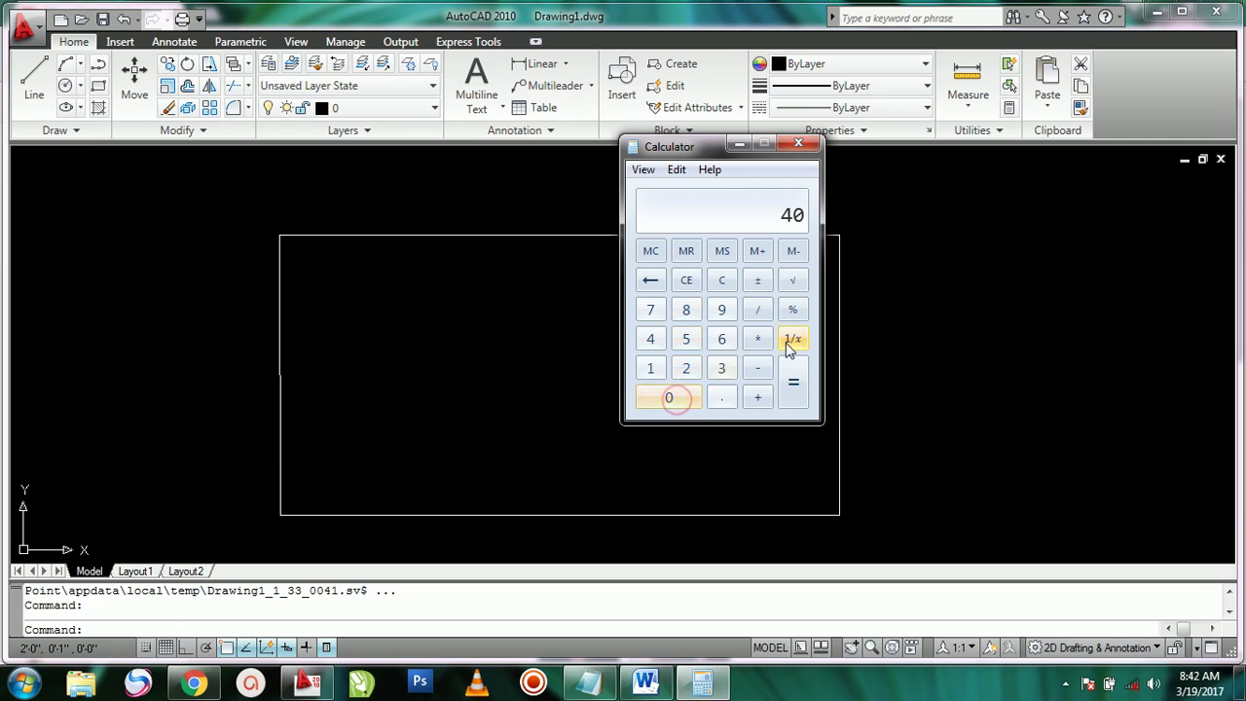
click(760, 340)
click(686, 369)
click(672, 397)
click(787, 391)
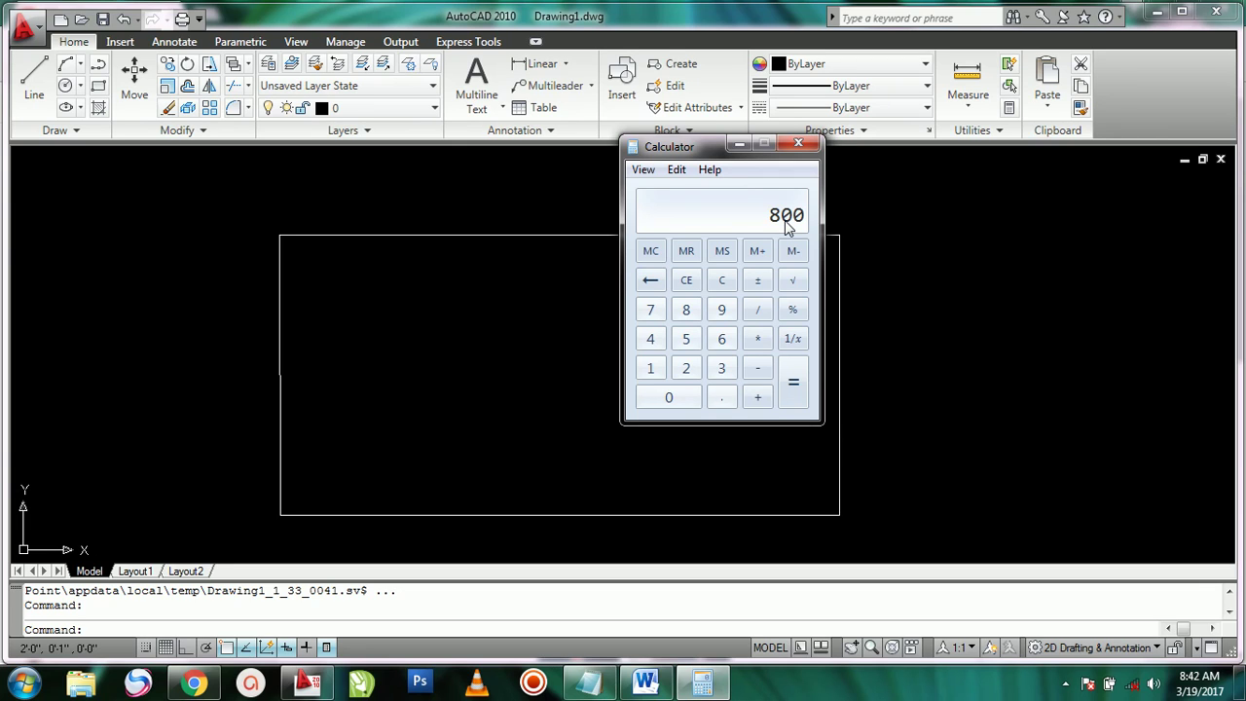
- Divide the 800 area by 225 to get 3.5555555555555556
click(761, 315)
double_click(686, 368)
click(685, 339)
click(793, 389)
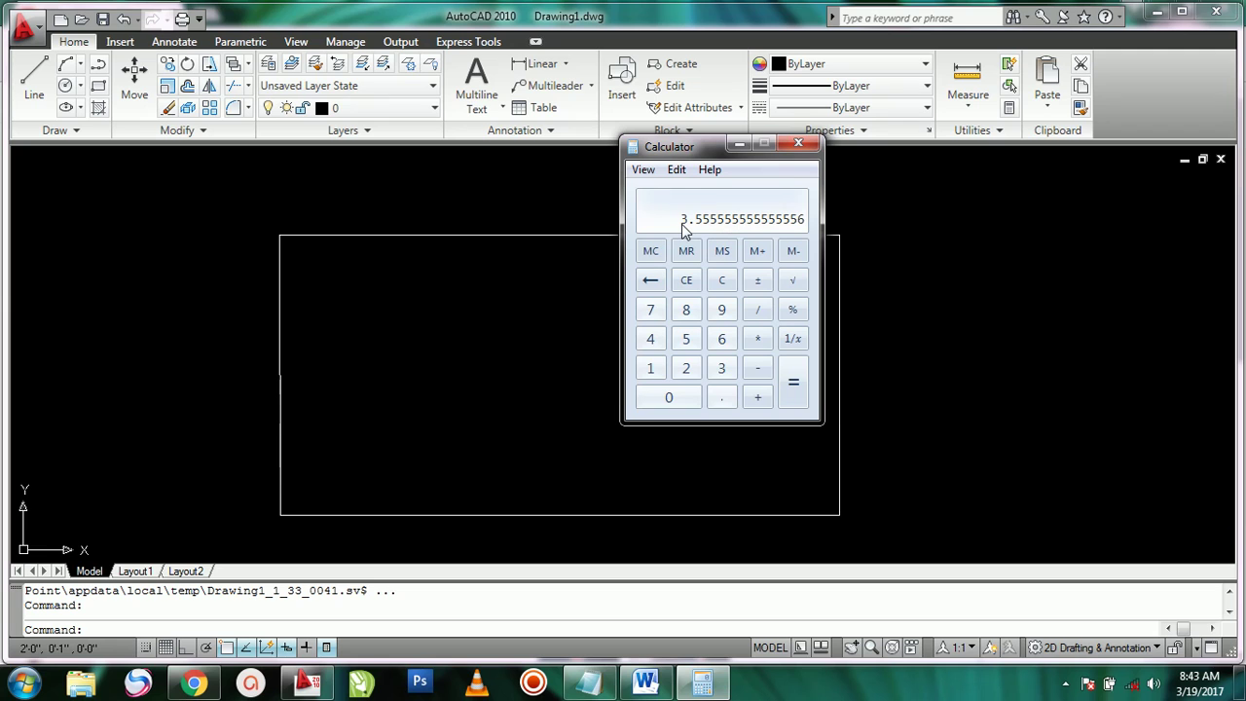
click(638, 687)
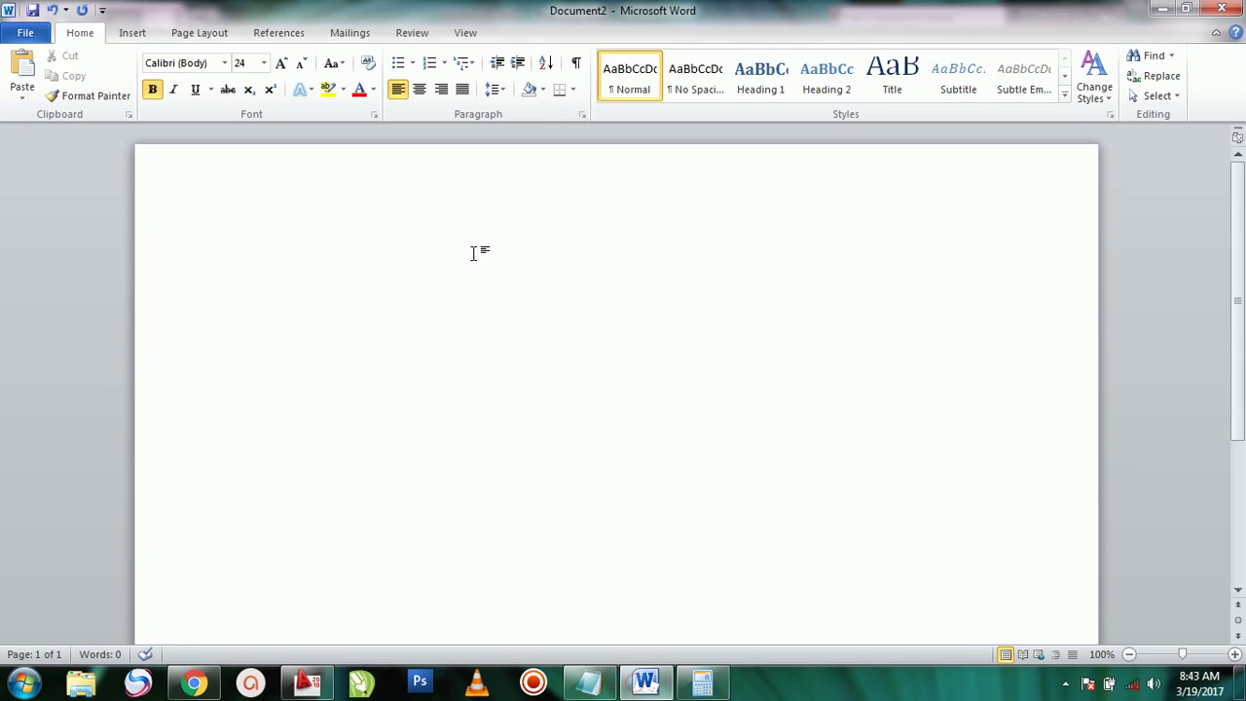
- In Word, type '3 marly' with '.5555' on the line below
text(3 marly)
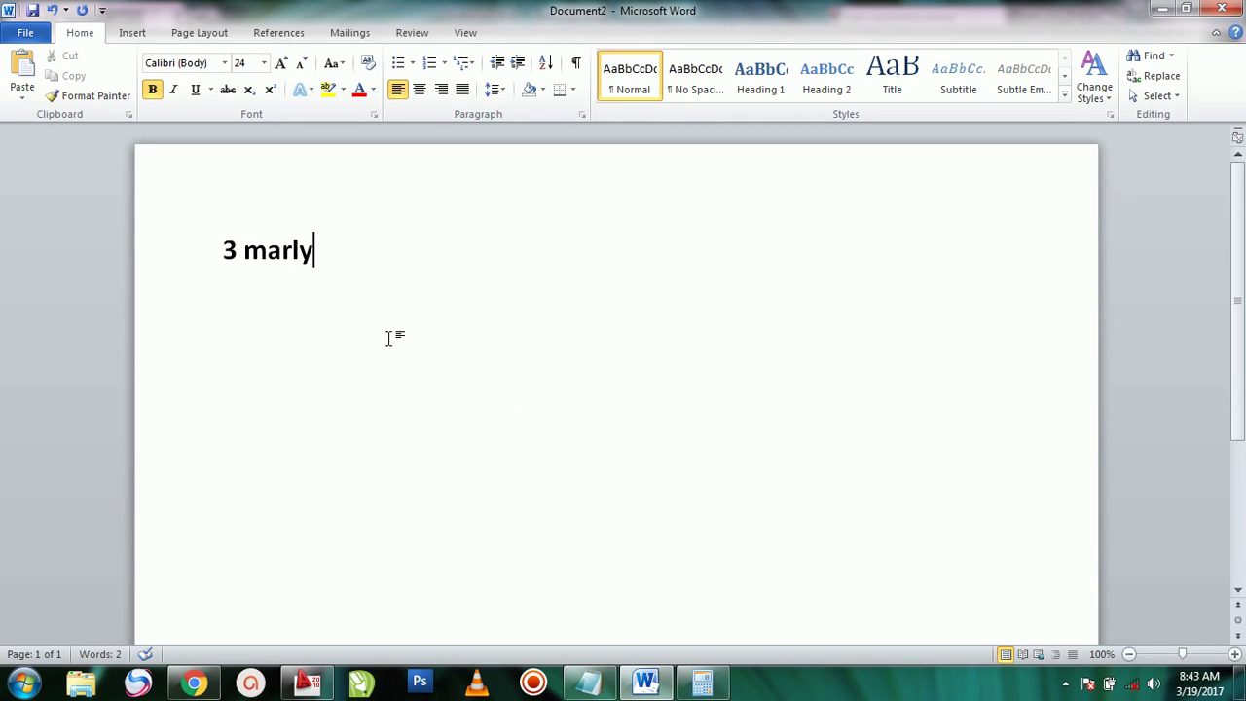
key(Return)
text(.55)
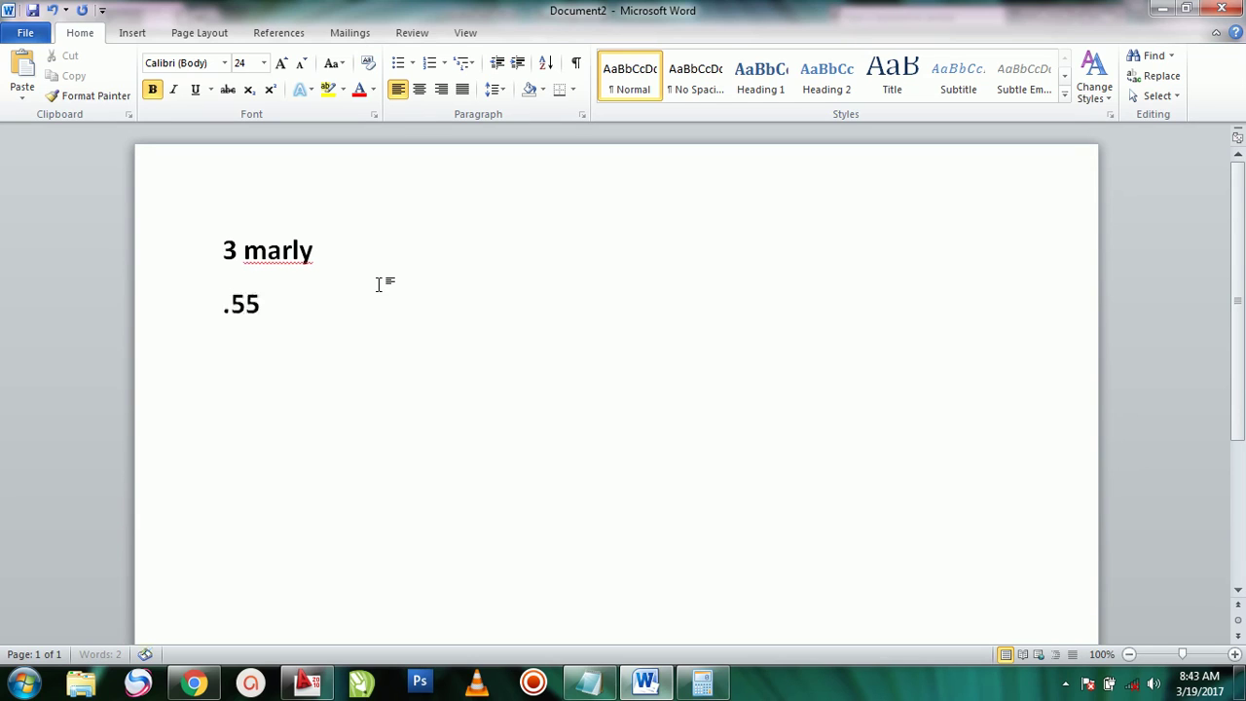
text(55)
- Copy the .5555 remainder to the clipboard
double_click(311, 308)
right_click(235, 310)
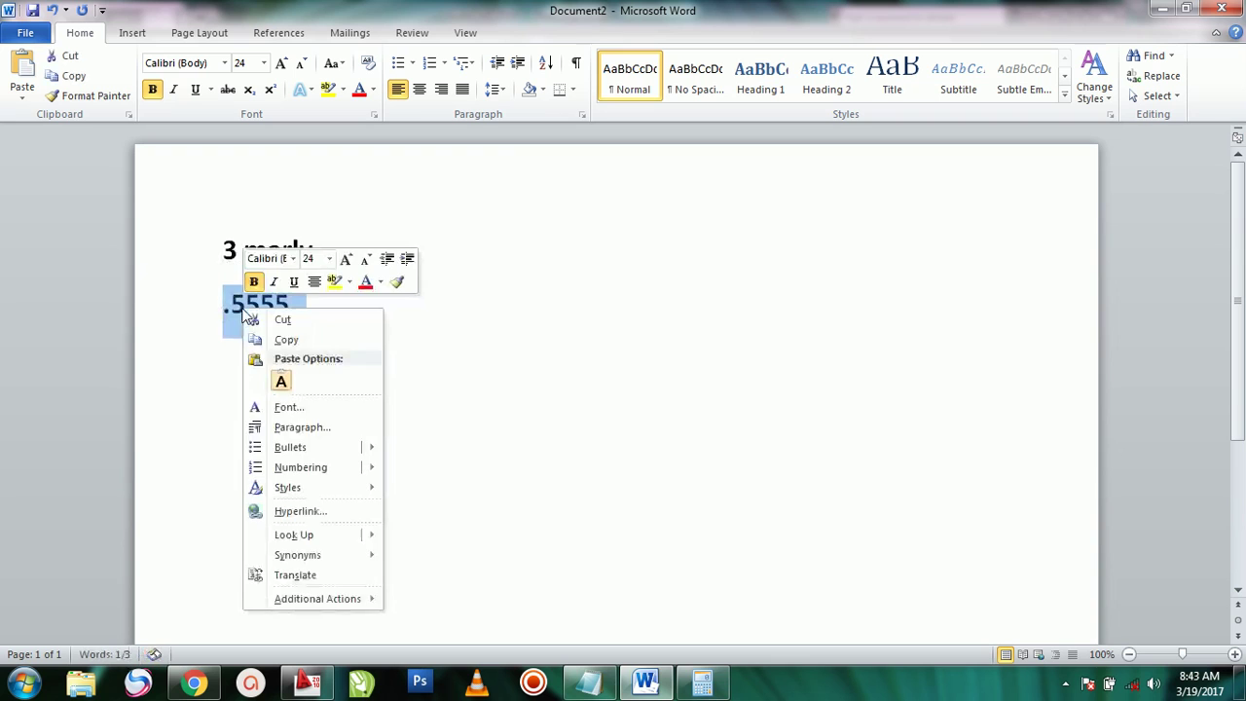
click(292, 340)
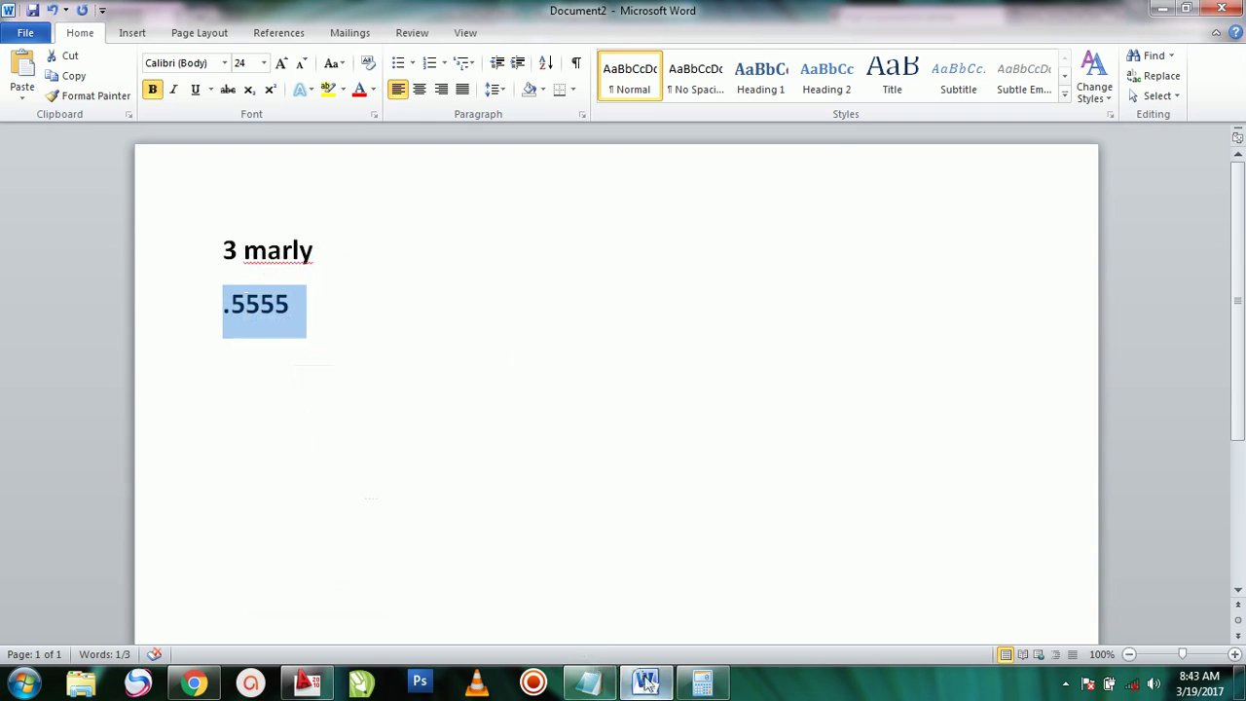
click(701, 681)
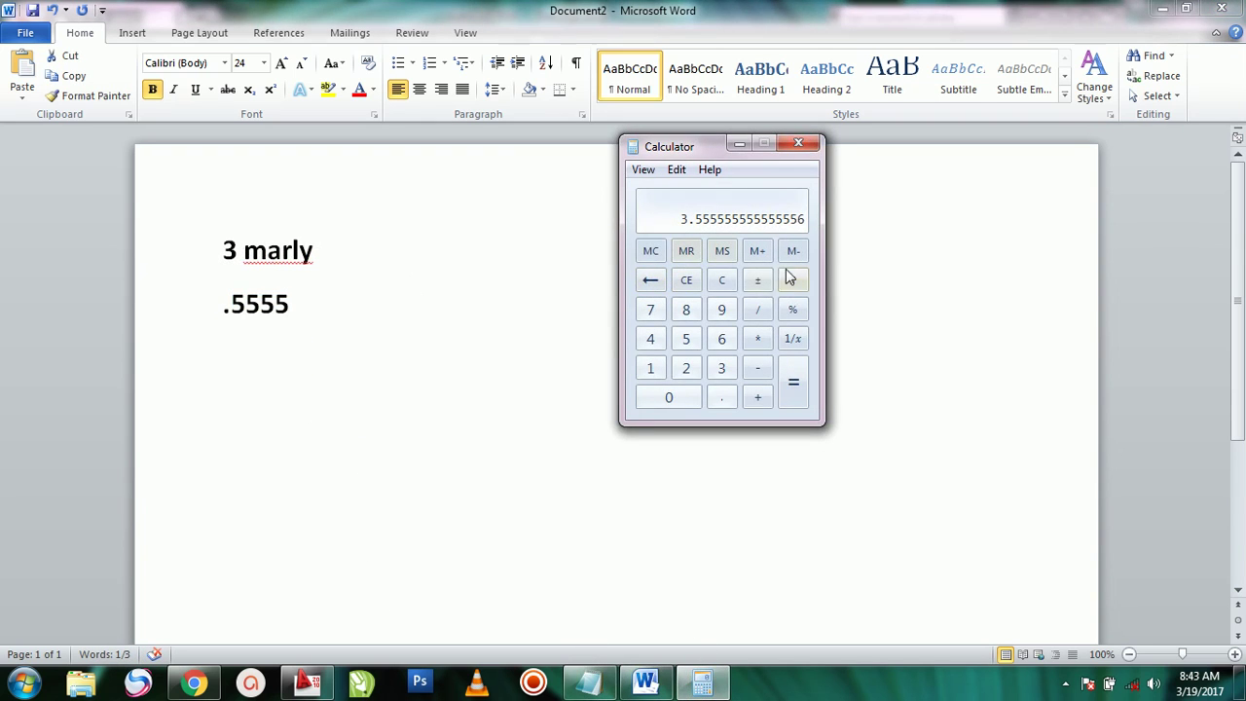
- Paste 0.5555 into Calculator, multiply it by 9 to get 4.9995, then close Calculator
click(687, 280)
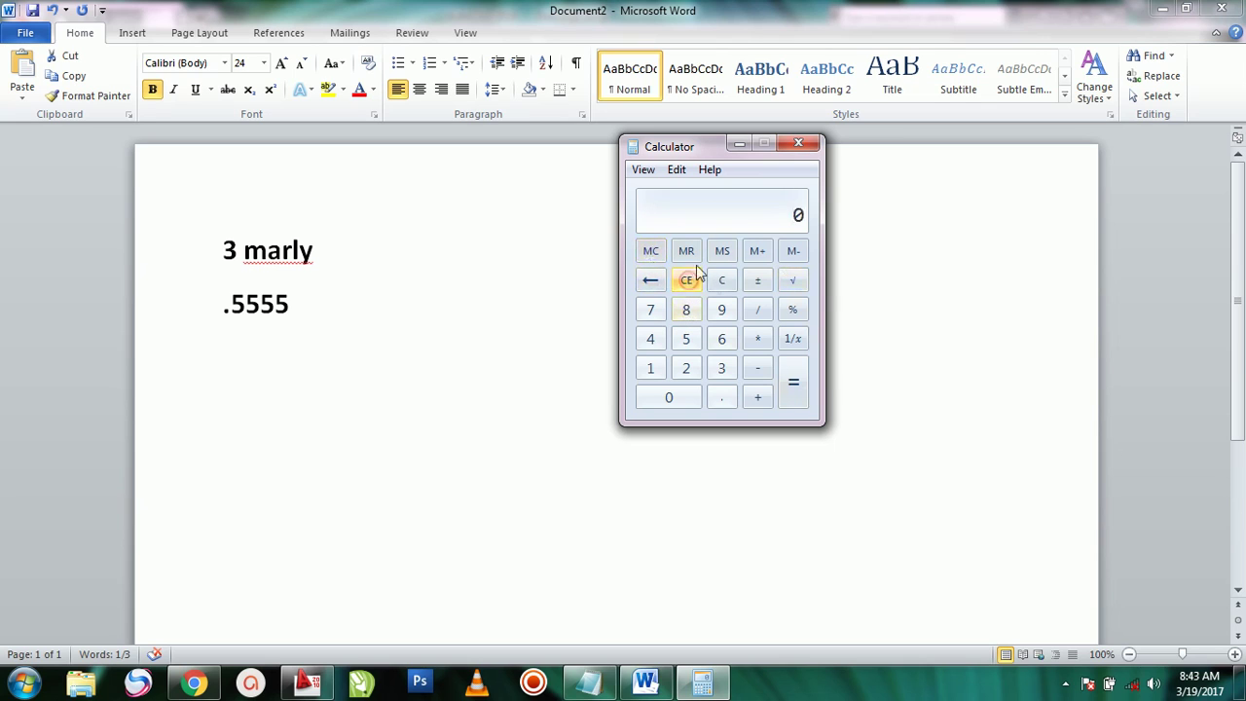
right_click(737, 225)
click(779, 252)
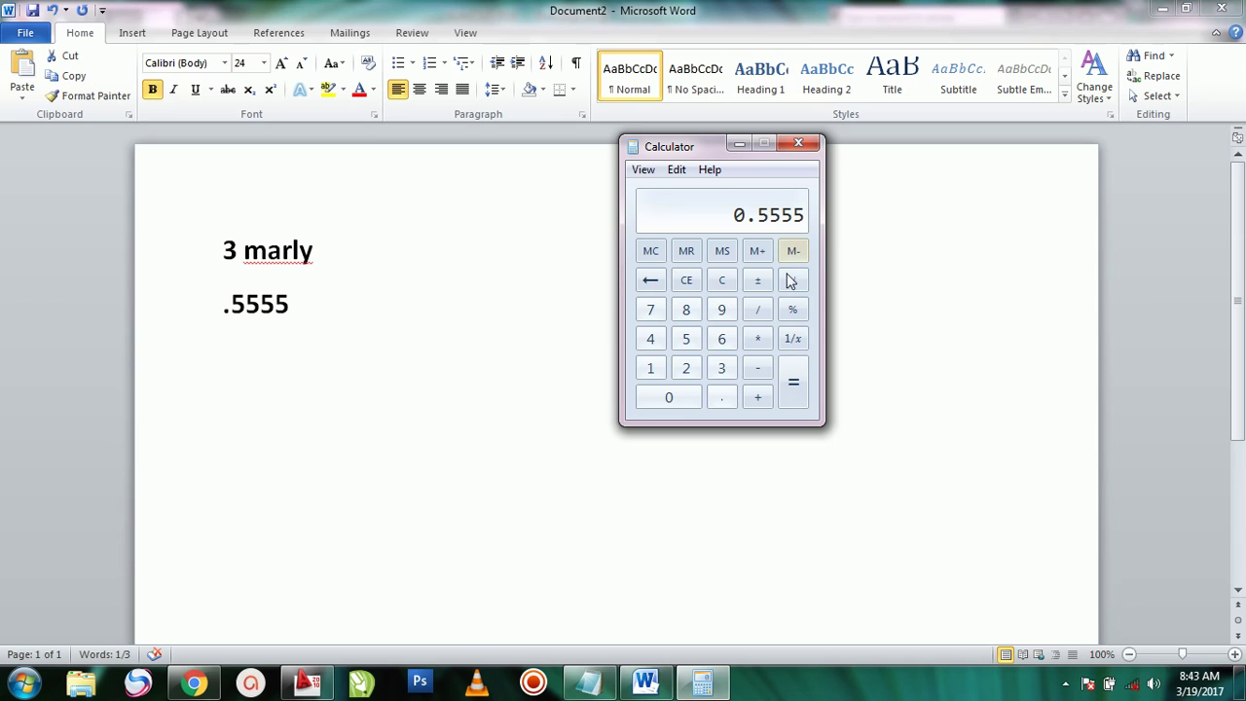
click(769, 343)
click(722, 310)
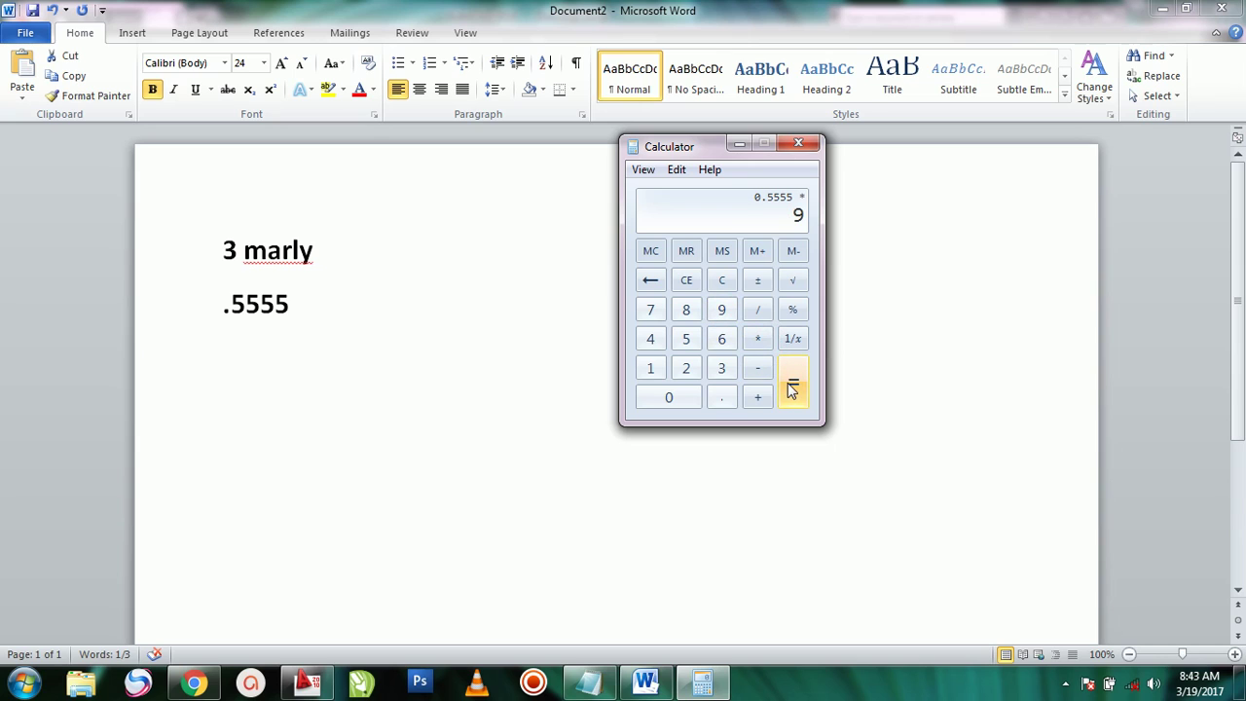
click(793, 390)
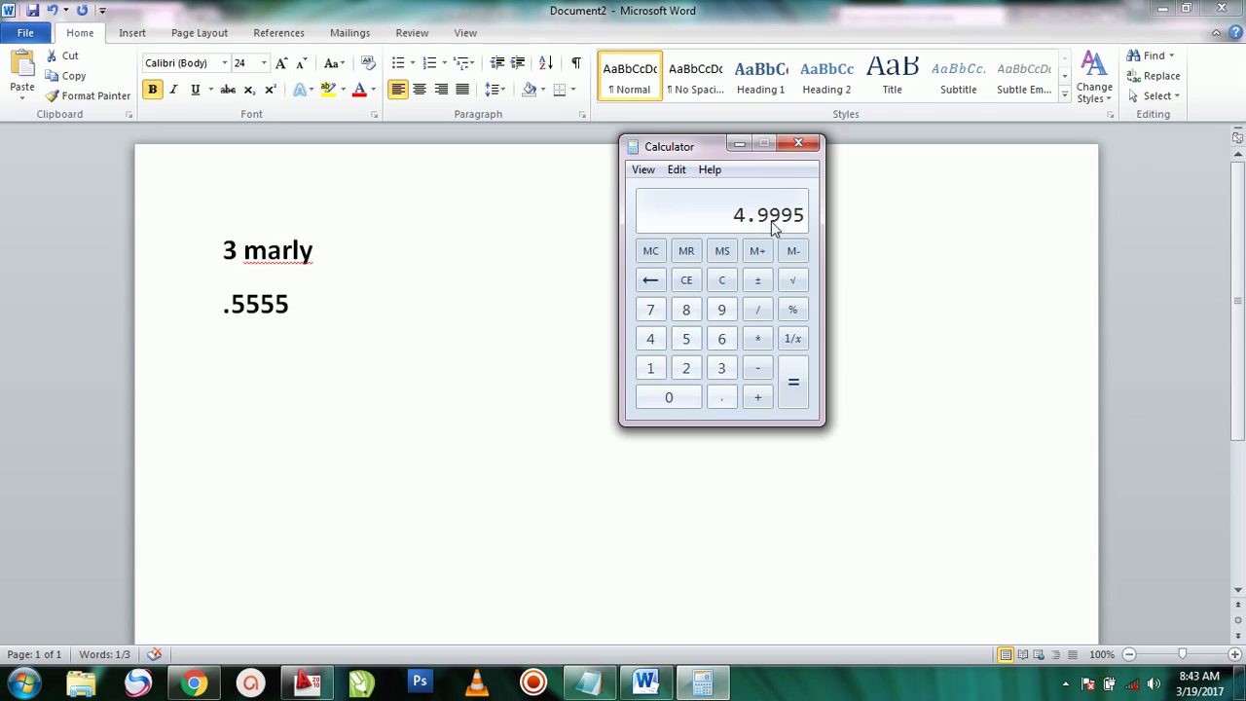
click(805, 147)
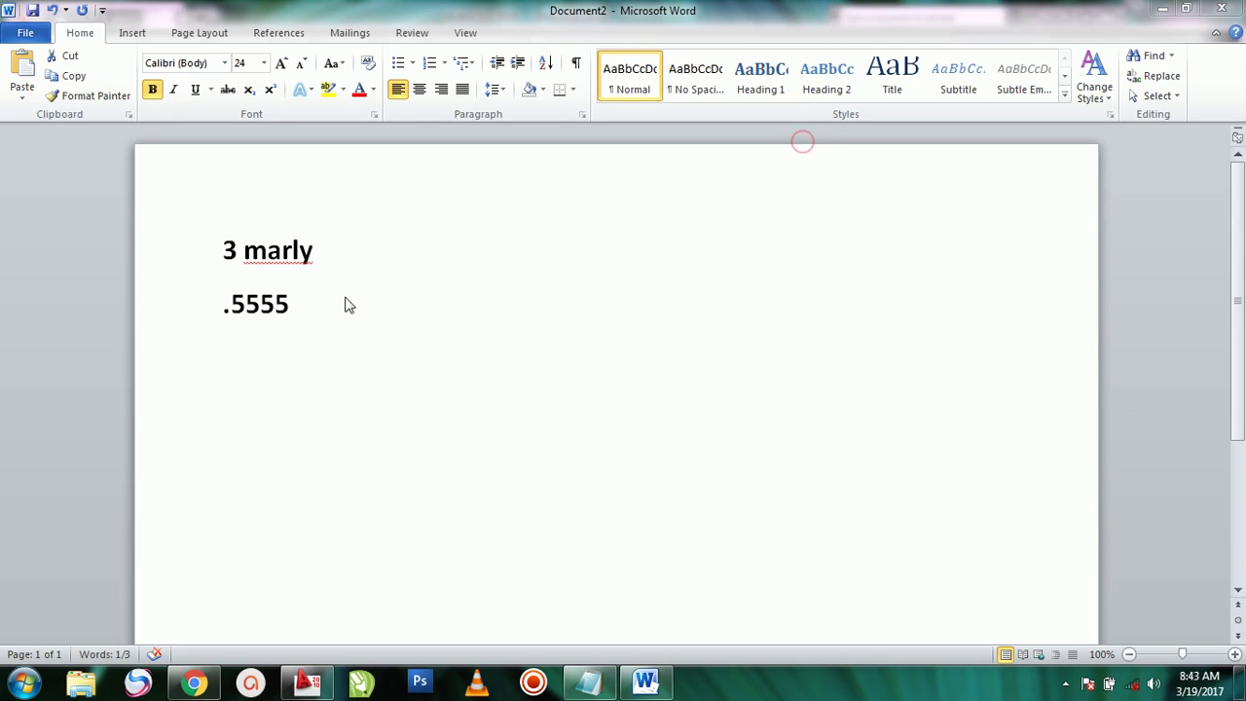
- Replace the .5555 line so the note reads '3 marly 4.9 sarsahi', then minimize Word
drag(353, 298, 150, 309)
key(BackSpace)
click(356, 262)
text(4)
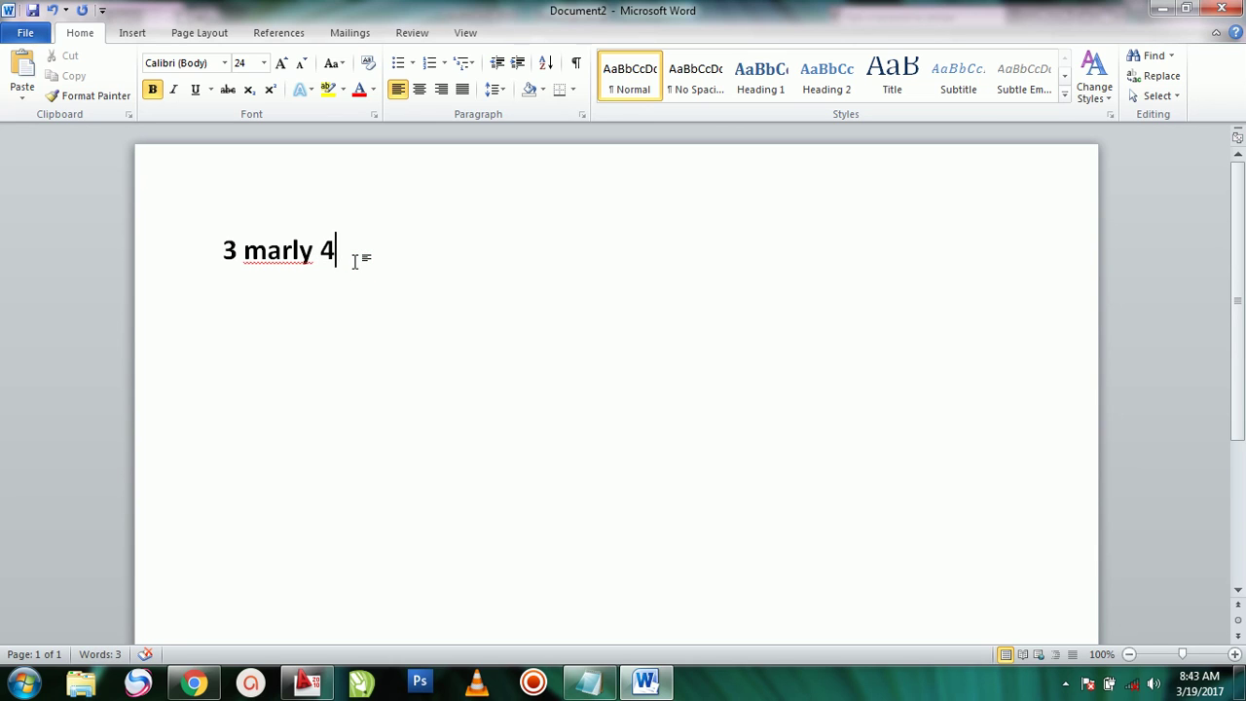
text(.9)
text( sarsahi)
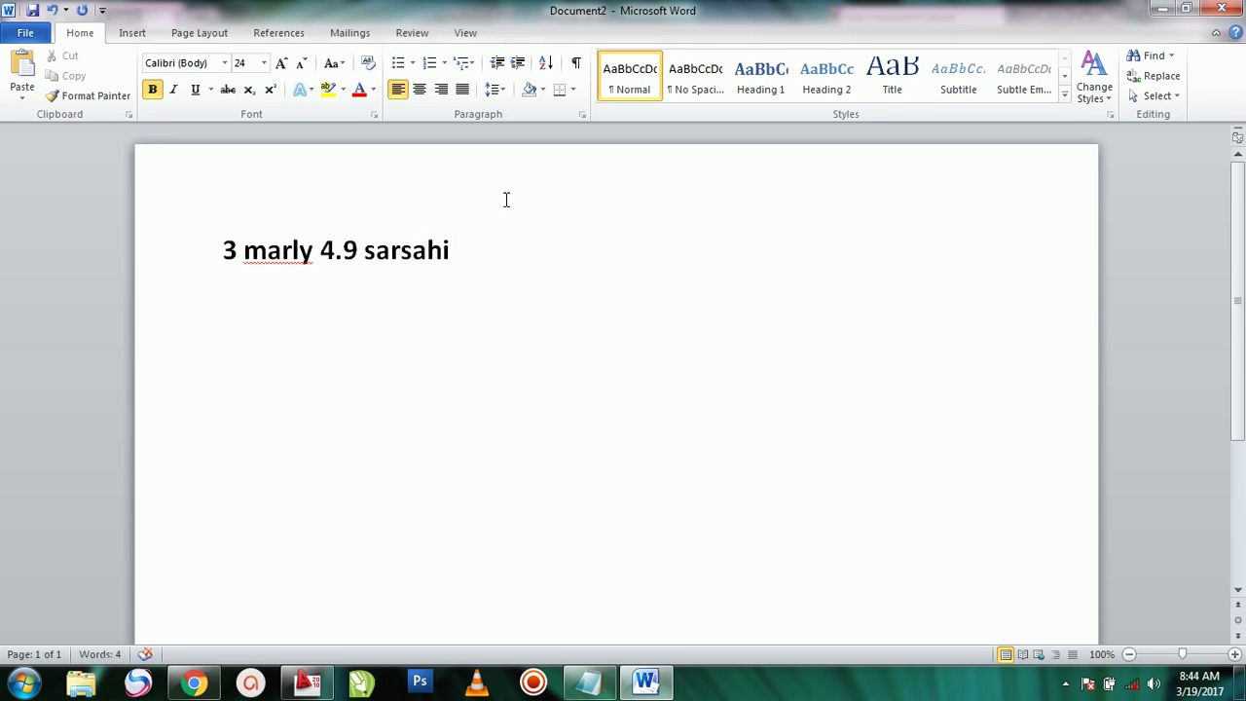
key(ctrl+shift+Left)
key(ctrl+shift+Left)
key(ctrl+shift+Left)
click(507, 270)
click(478, 272)
click(1164, 10)
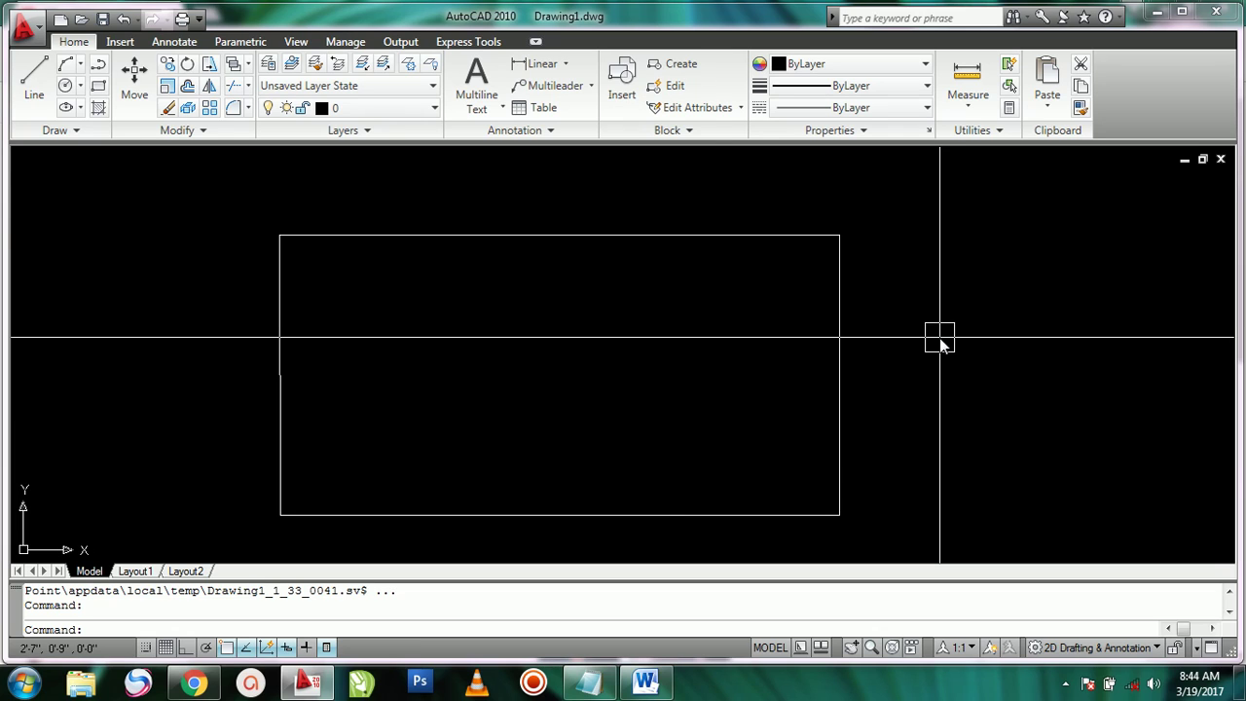
- Recheck the '3 marly 4.9 sarsahi' note in Word, then minimize Word and AutoCAD
click(646, 681)
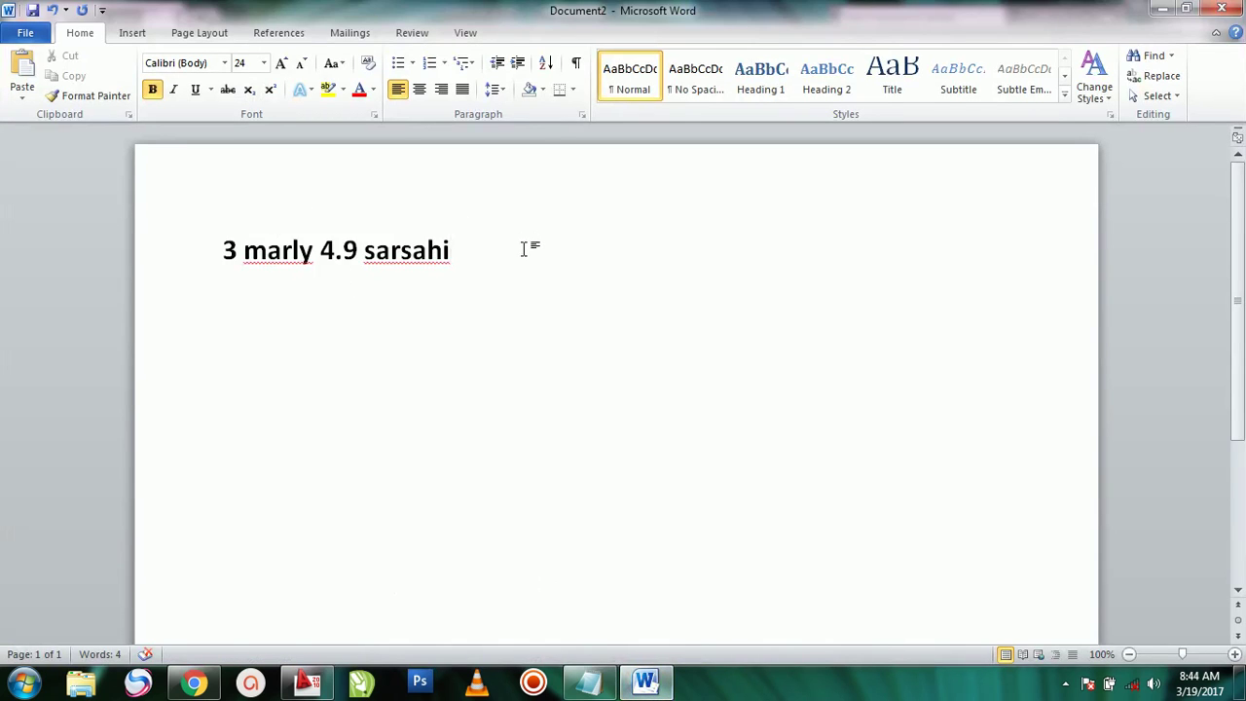
triple_click(498, 264)
click(387, 315)
click(1163, 9)
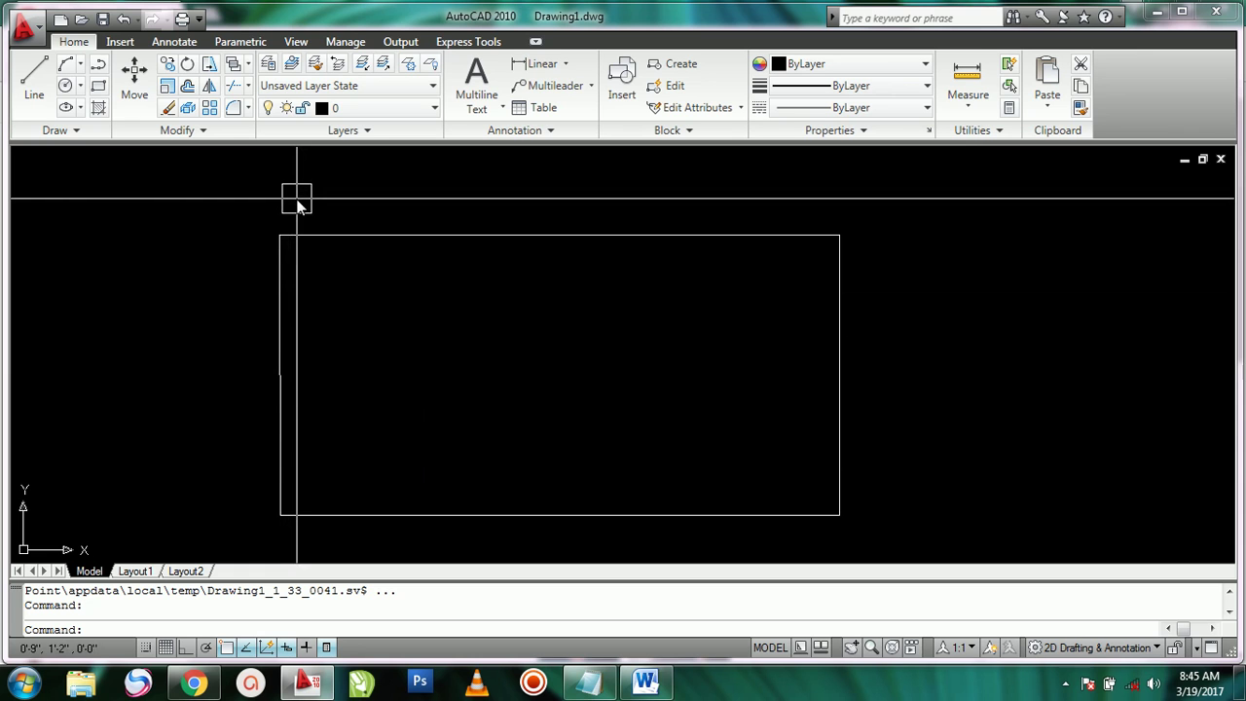
click(1156, 15)
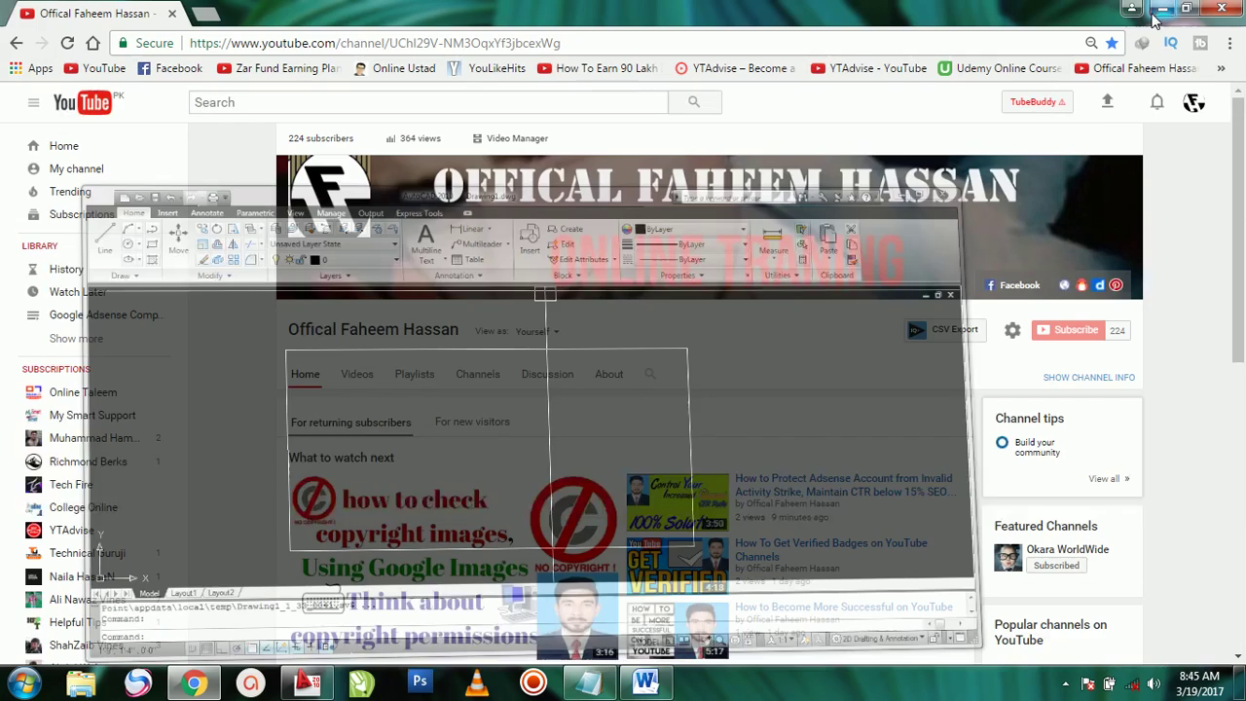